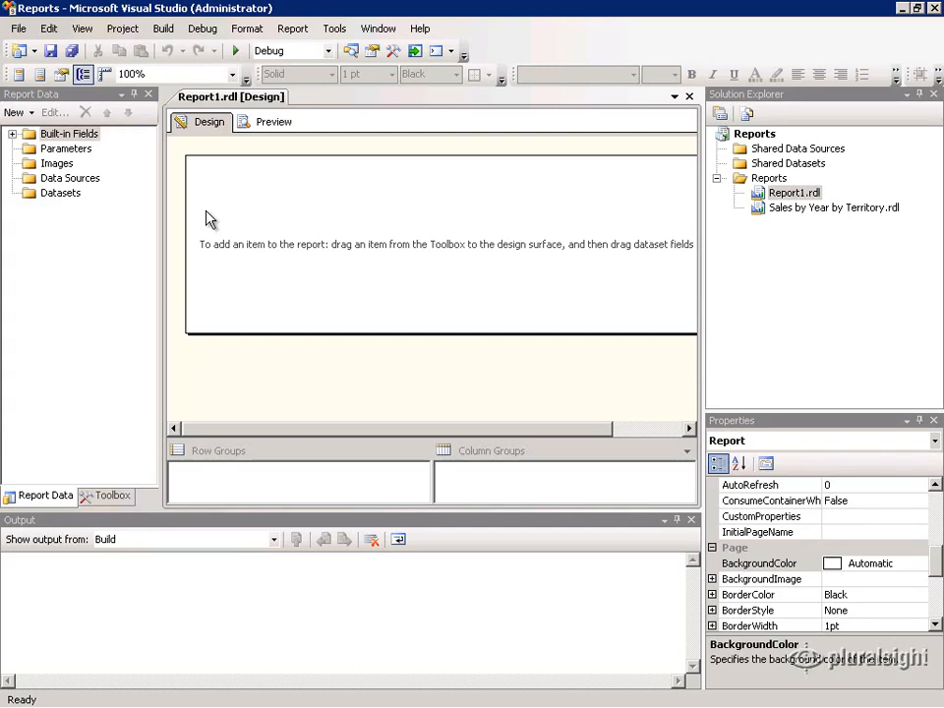
# - Add a new shared data source to the Reports project and name it AdventureWorksDW2008R2
pyautogui.click(812, 151)
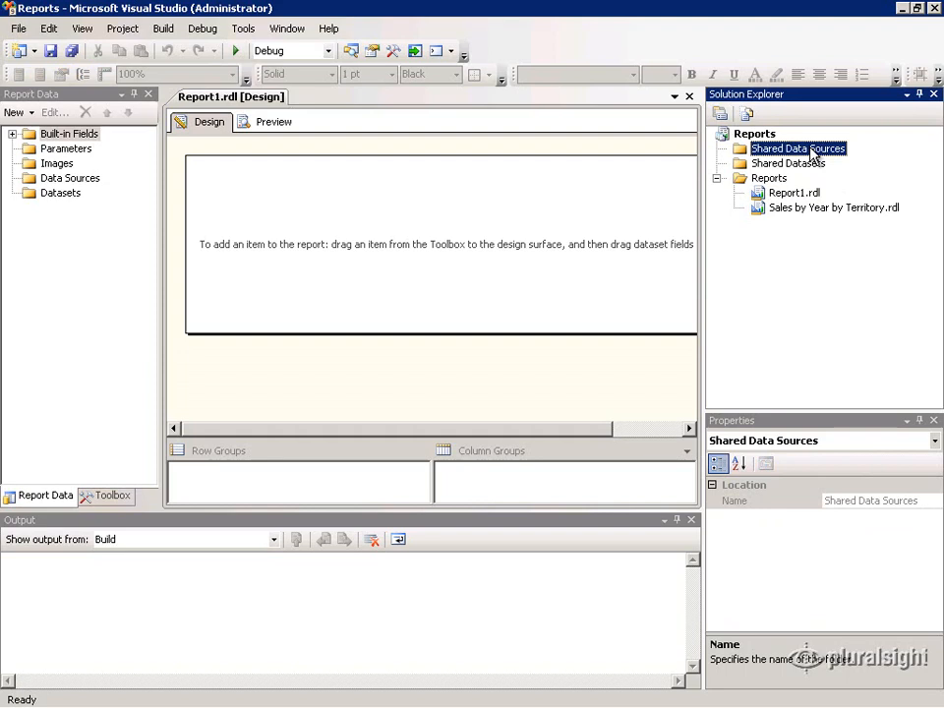
pyautogui.rightClick(813, 152)
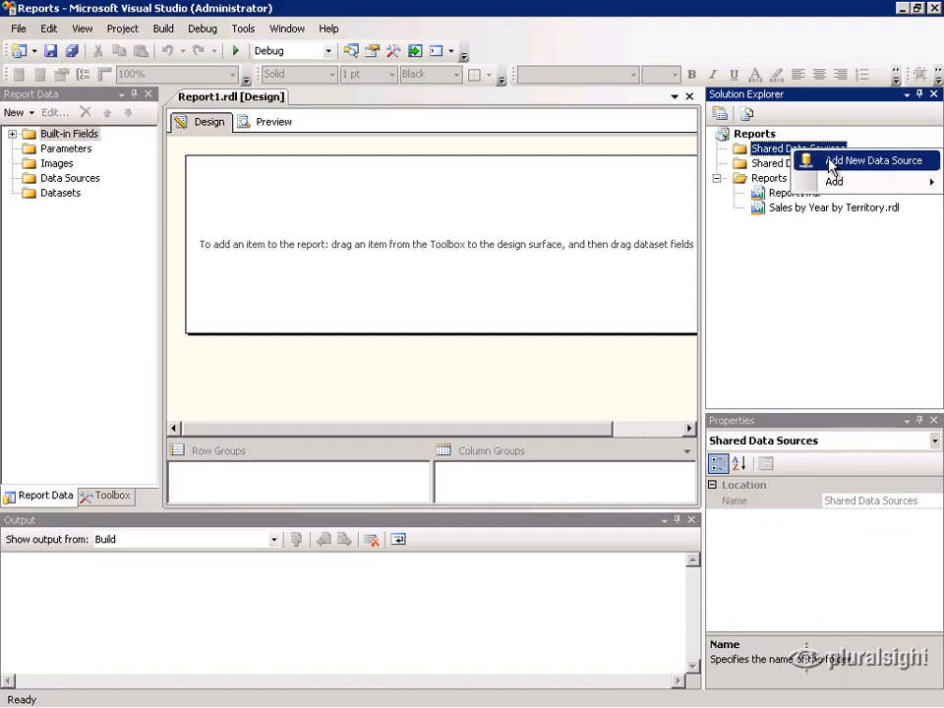
pyautogui.click(832, 162)
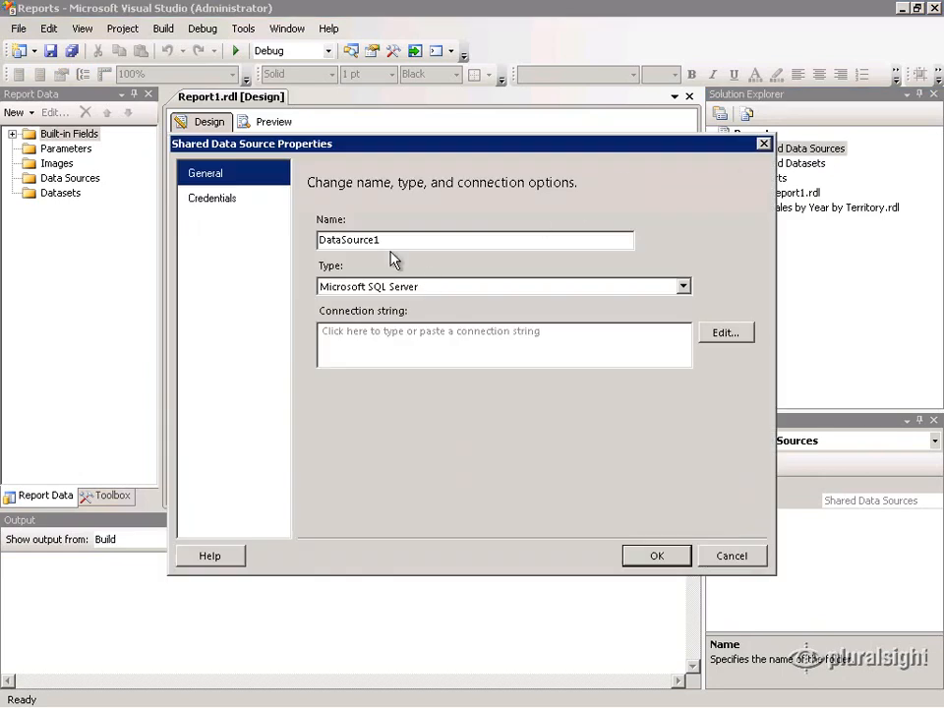
pyautogui.moveTo(393, 238); pyautogui.dragTo(250, 239)
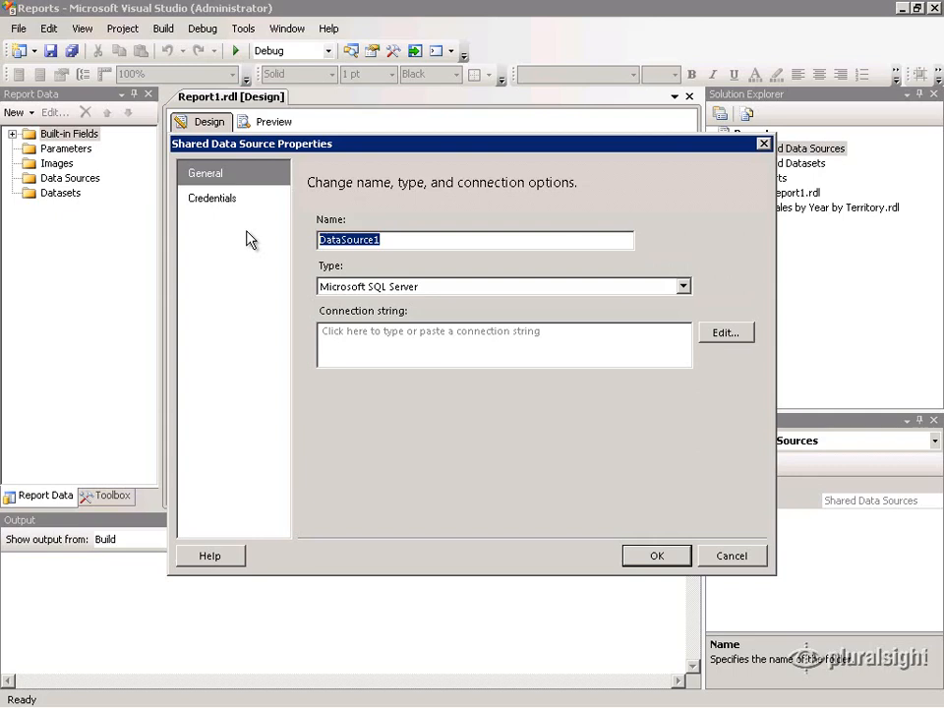
pyautogui.write('Adventure')
pyautogui.write('Wrok')
pyautogui.press('BackSpace')
pyautogui.press('BackSpace')
pyautogui.press('BackSpace')
pyautogui.write('orksDW2008R2')
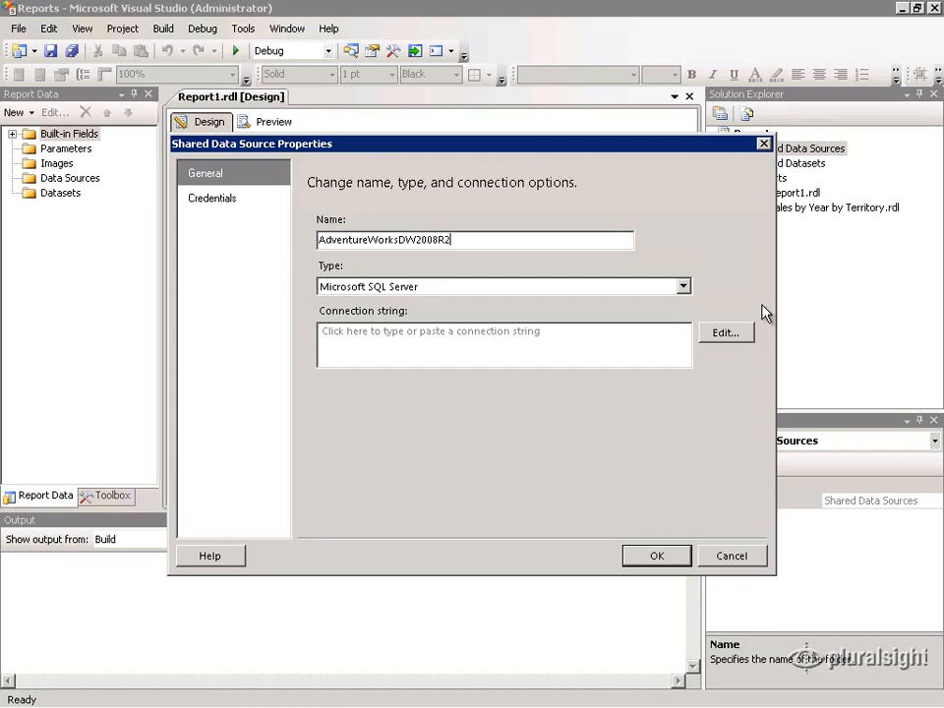
# - Choose Microsoft SQL Server as the shared data source's type
pyautogui.click(683, 287)
pyautogui.click(684, 287)
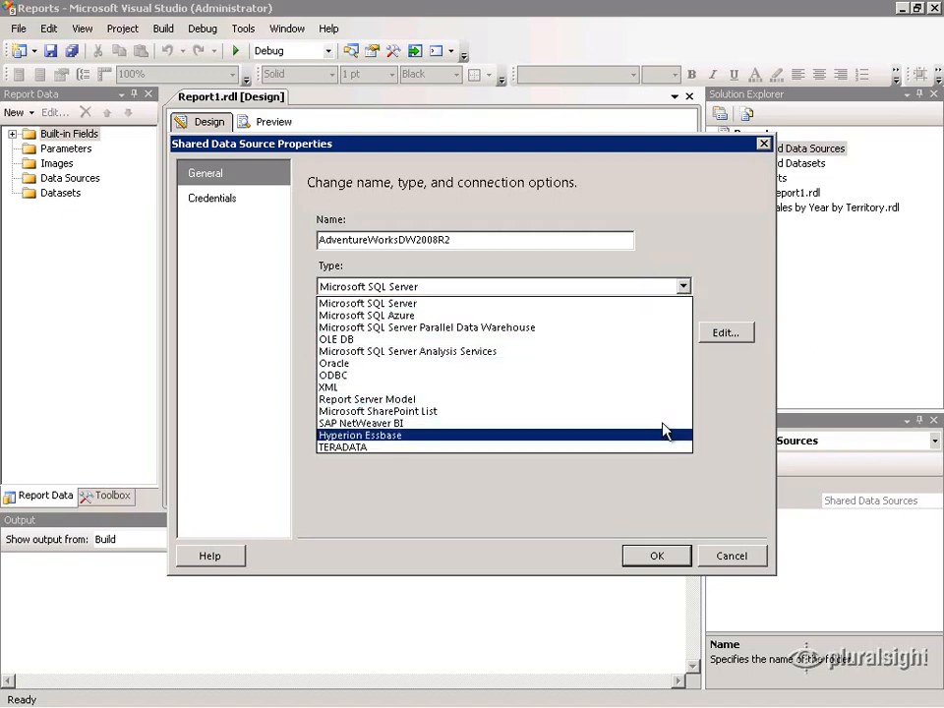
pyautogui.click(667, 304)
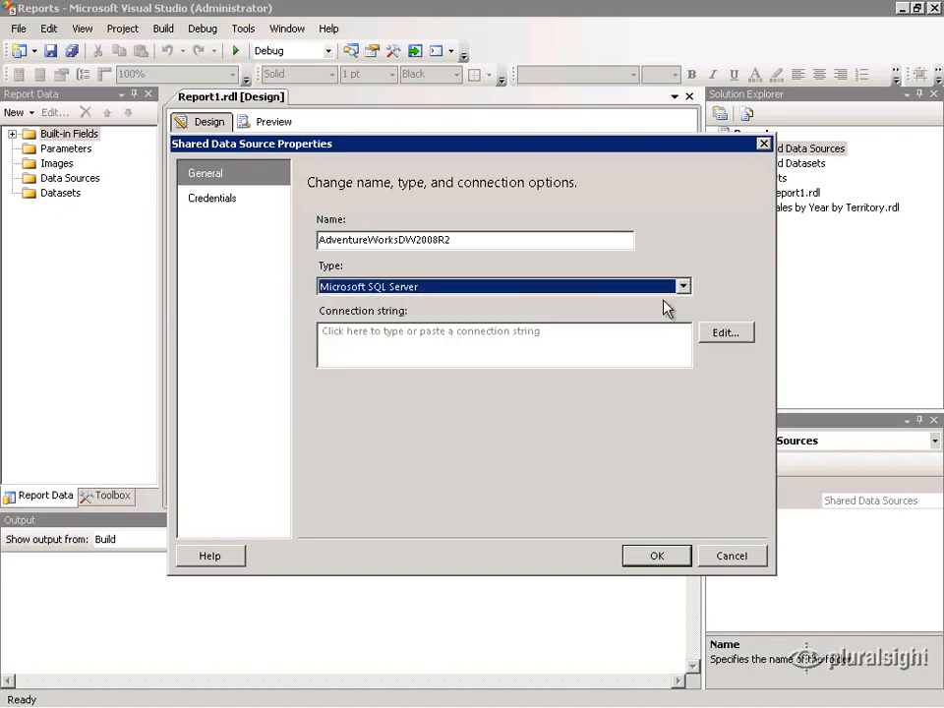
# - Build the connection string for server "." and database AdventureWorksDW2008R2, and save the shared data source
pyautogui.click(543, 341)
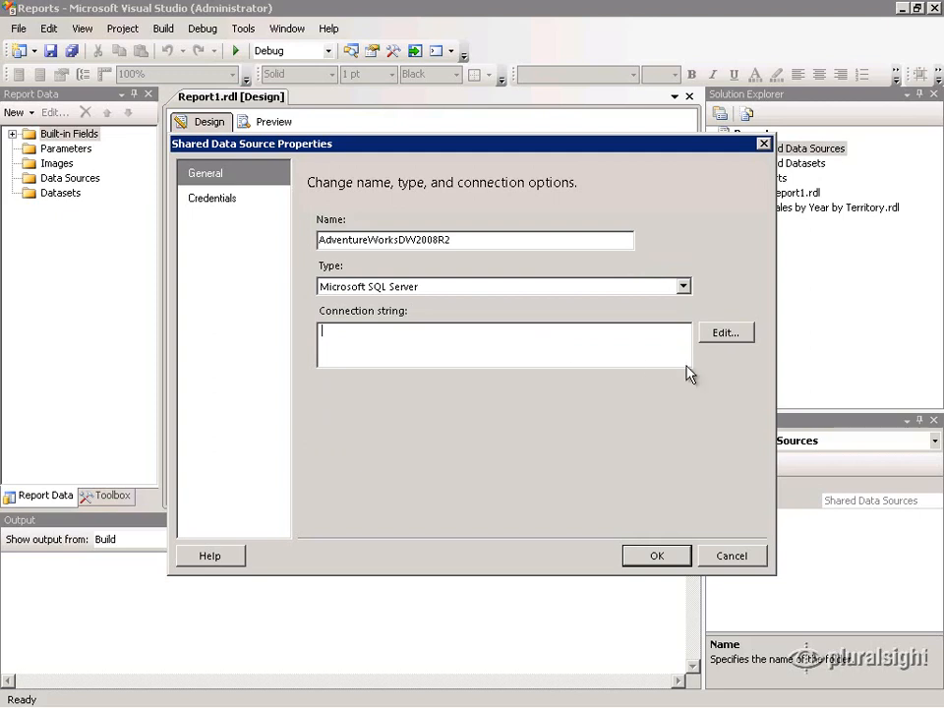
pyautogui.click(729, 335)
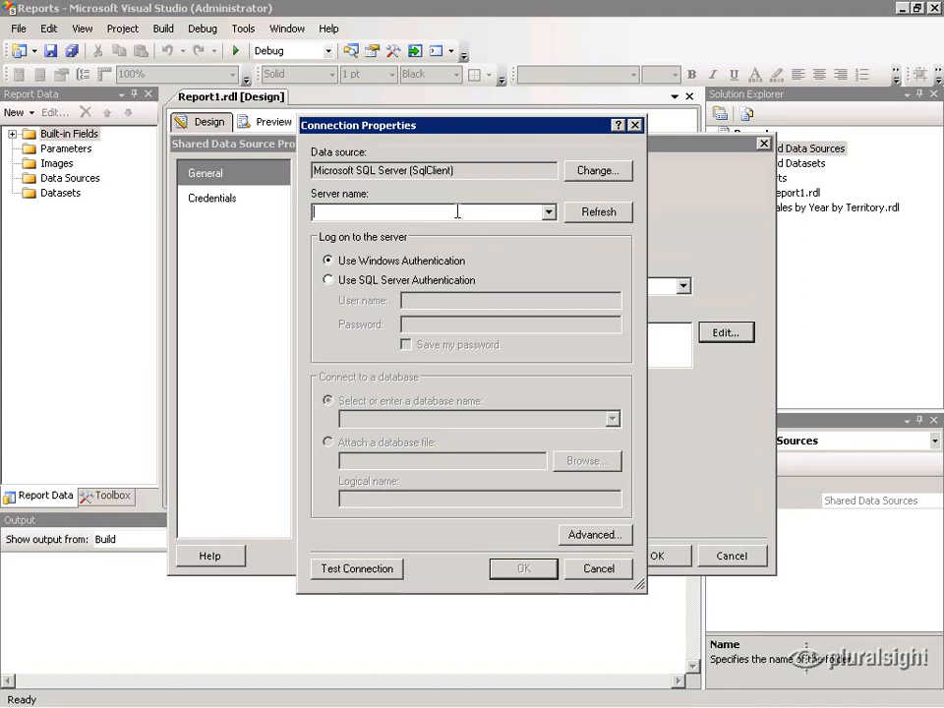
pyautogui.write('.')
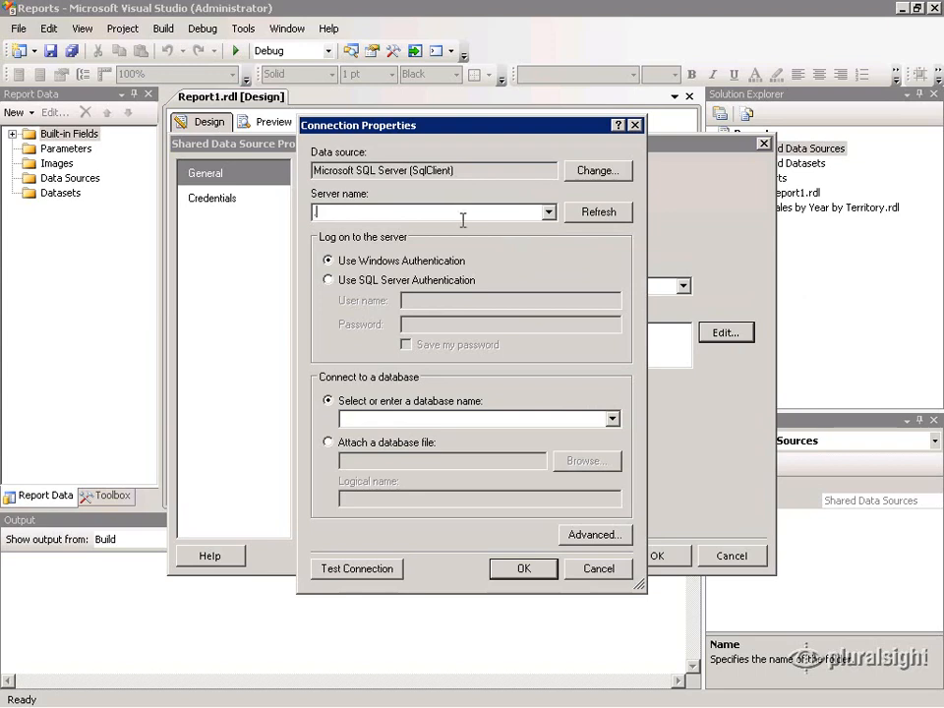
pyautogui.click(613, 421)
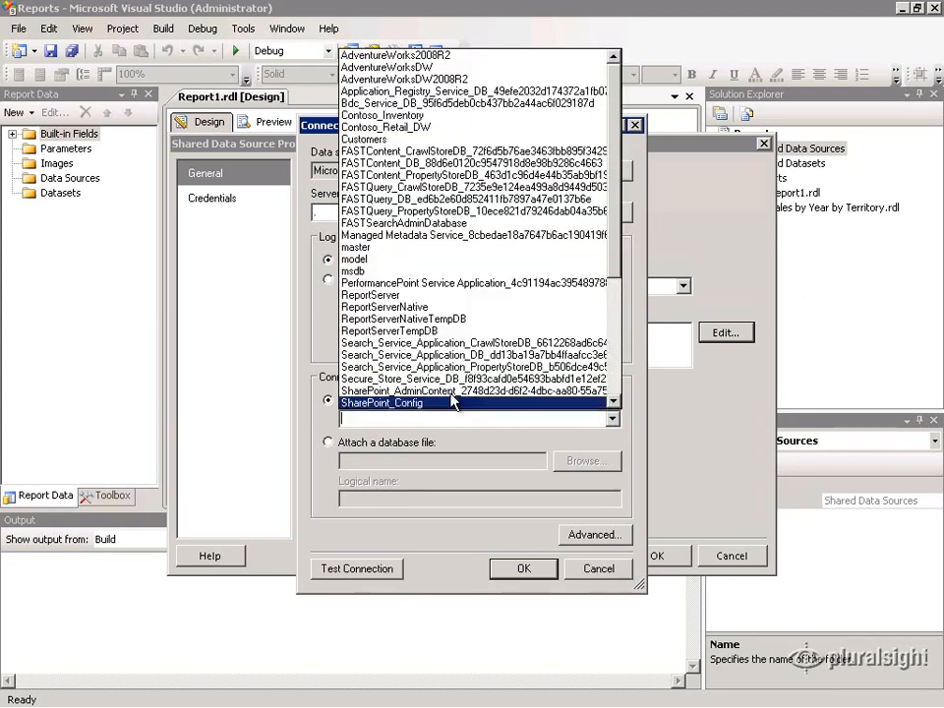
pyautogui.click(400, 78)
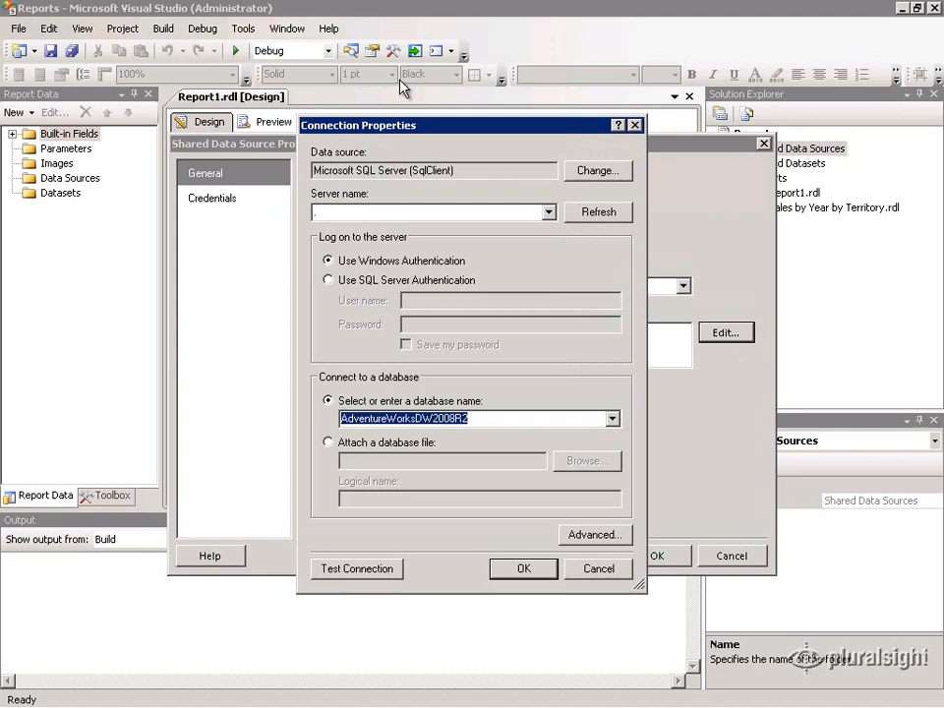
pyautogui.click(524, 570)
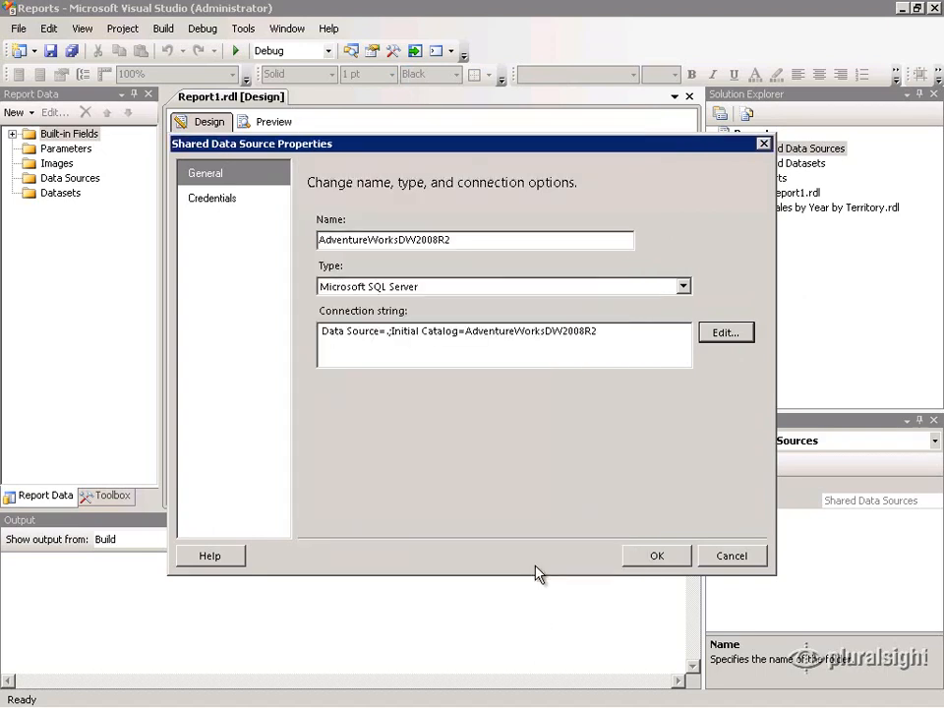
pyautogui.click(662, 565)
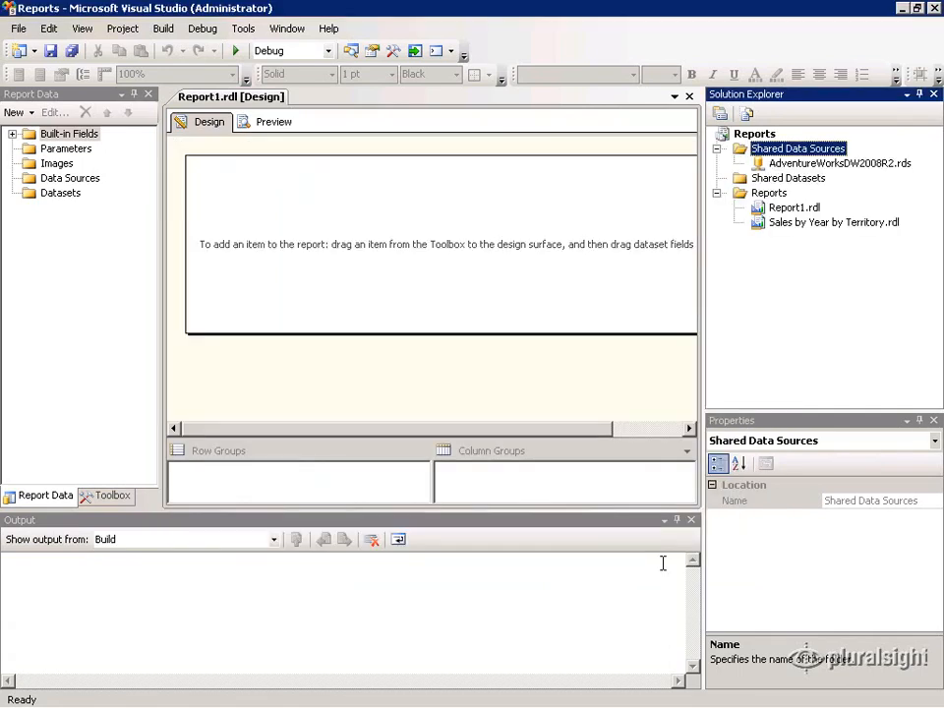
# - Reopen the AdventureWorksDW2008R2 shared data source, review each credentials option, and settle on Windows Authentication (integrated security)
pyautogui.click(798, 164)
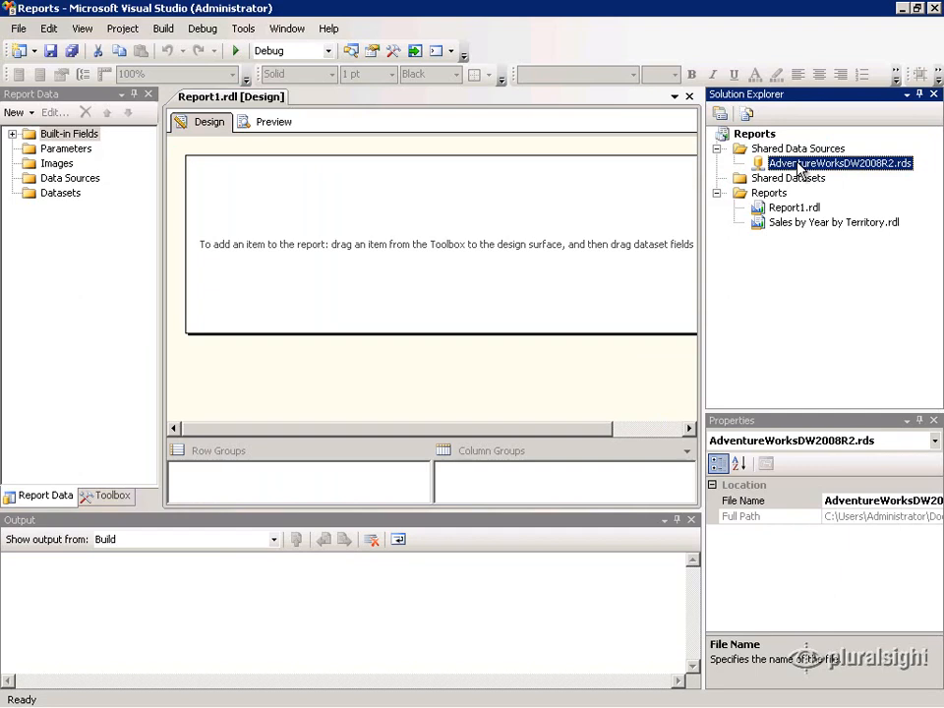
pyautogui.doubleClick(799, 164)
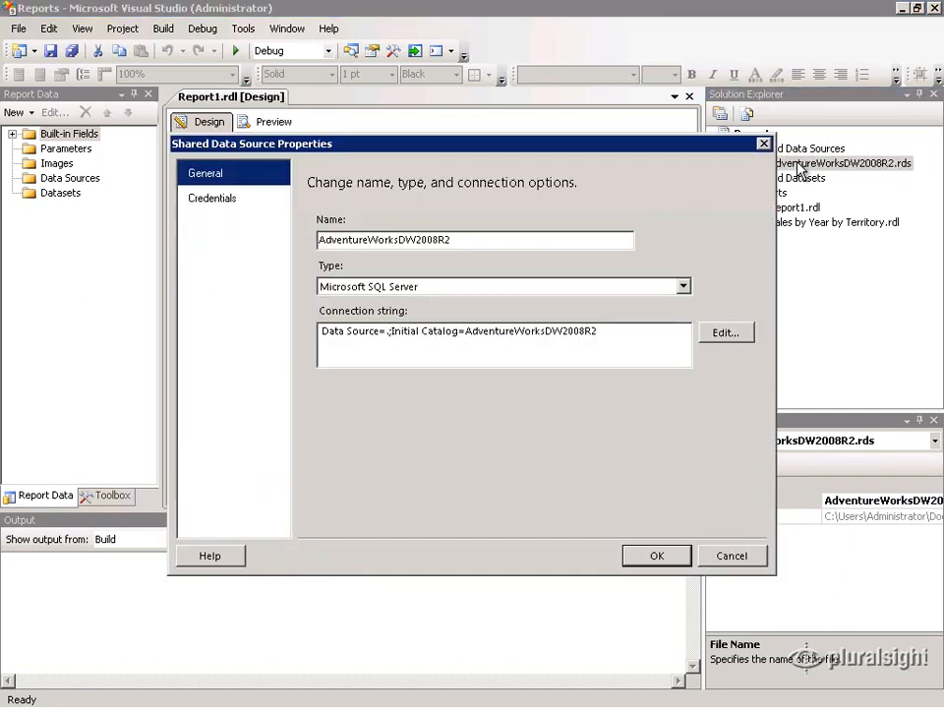
pyautogui.click(641, 340)
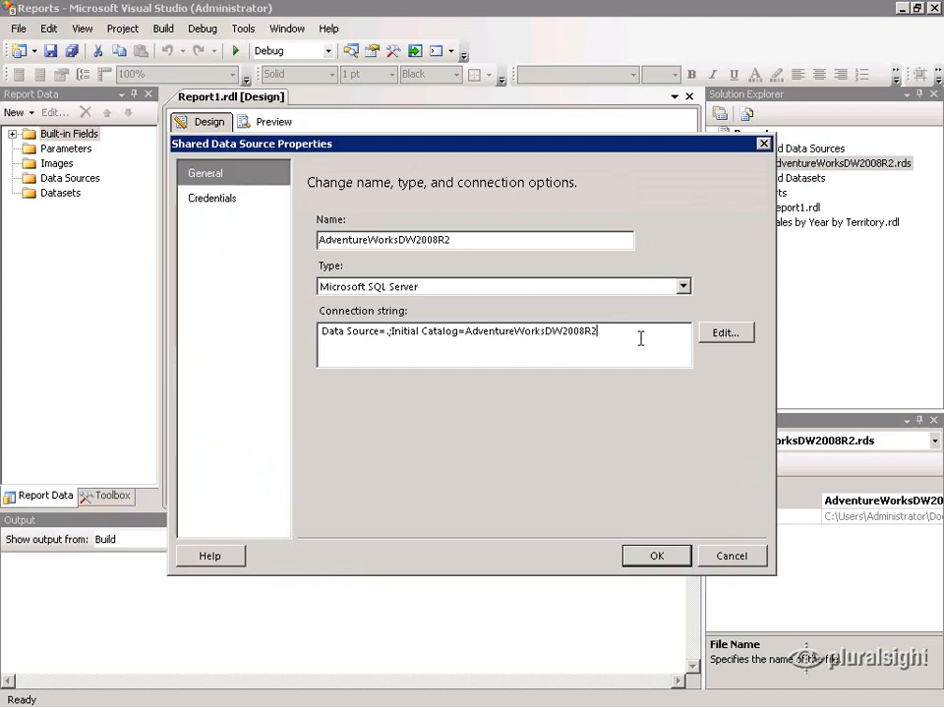
pyautogui.click(216, 201)
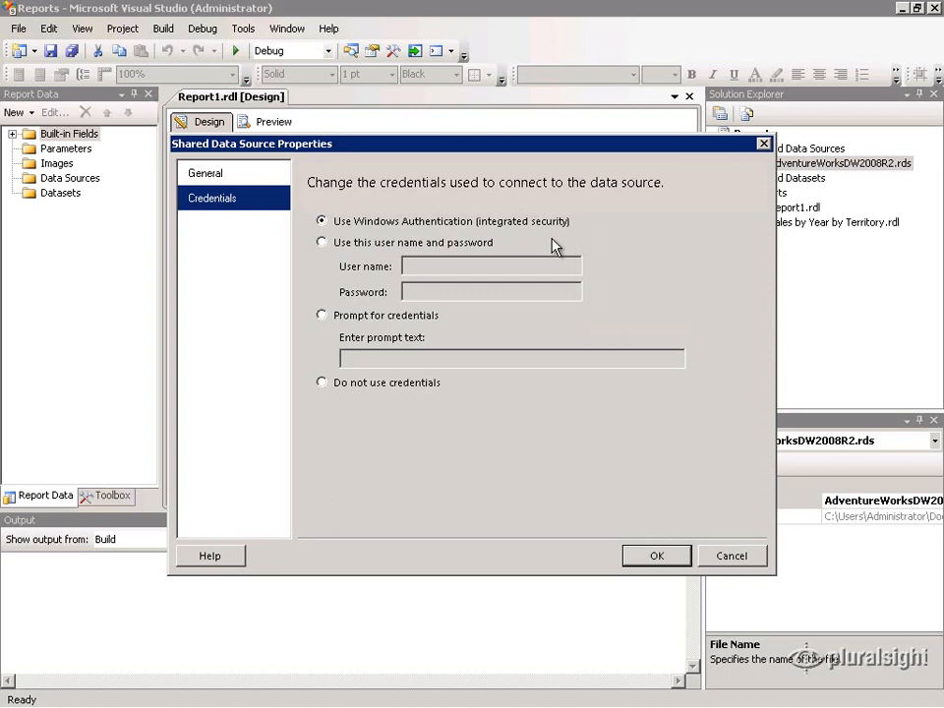
pyautogui.click(358, 245)
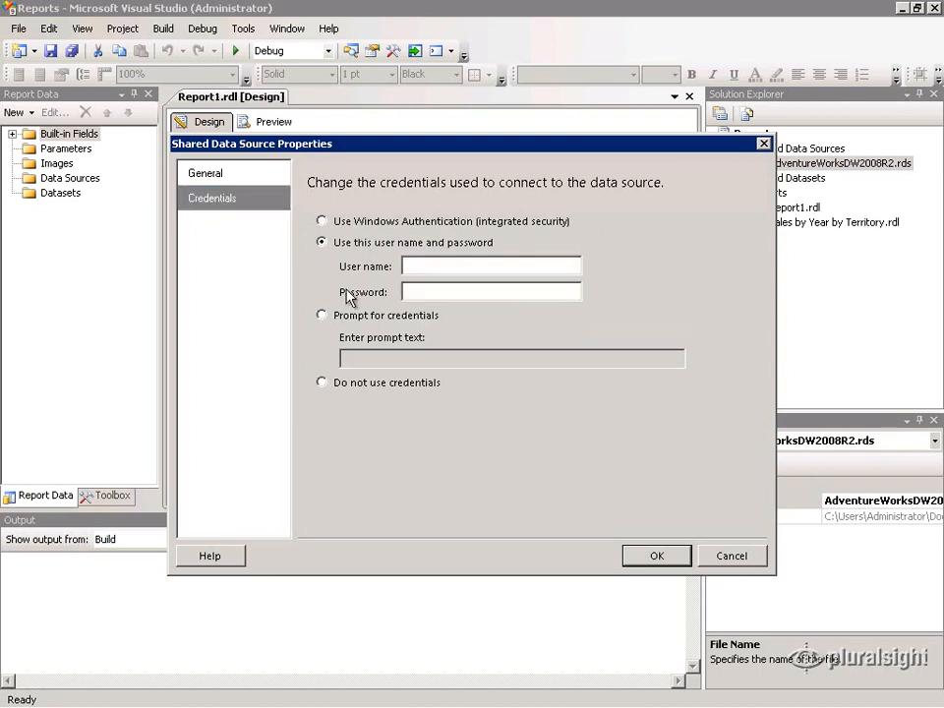
pyautogui.click(346, 320)
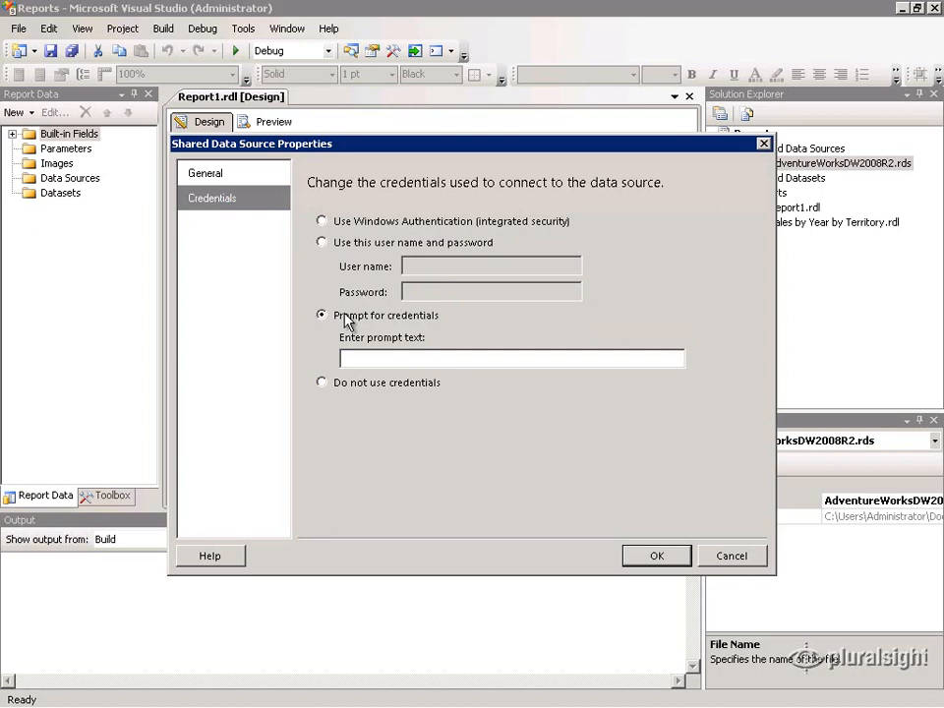
pyautogui.click(365, 360)
pyautogui.click(323, 384)
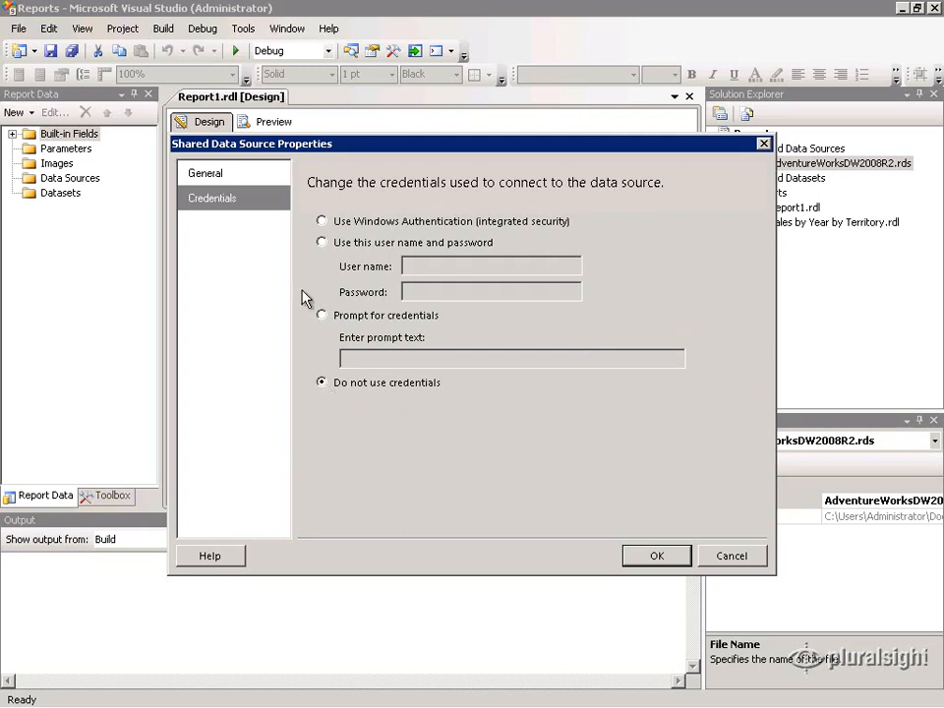
pyautogui.click(322, 221)
pyautogui.click(656, 557)
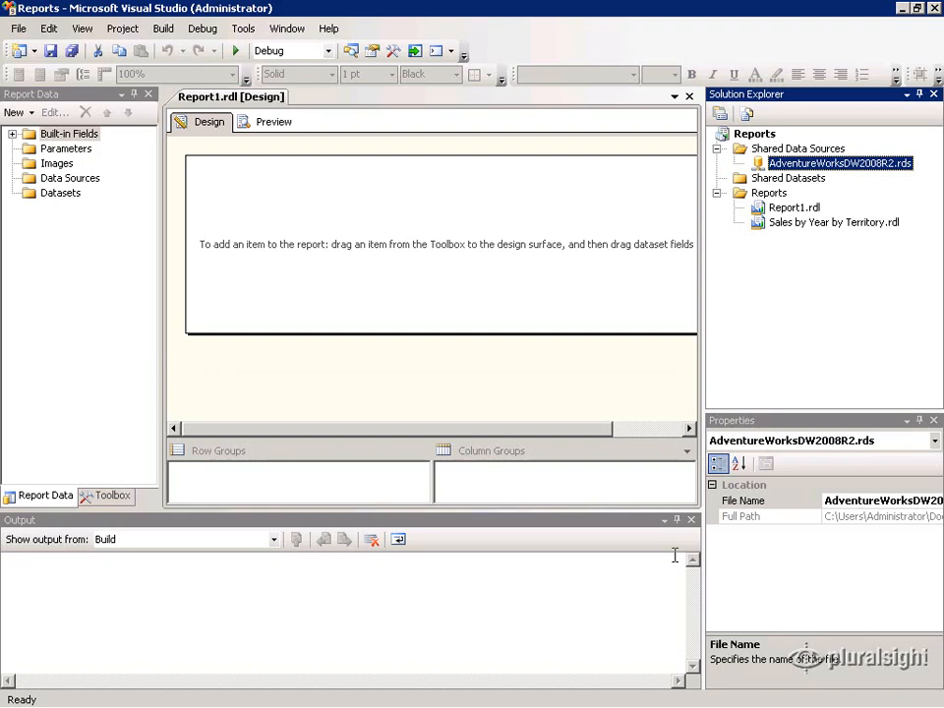
# - Activate the Report1.rdl design surface and bring the Report Data pane into focus
pyautogui.click(794, 209)
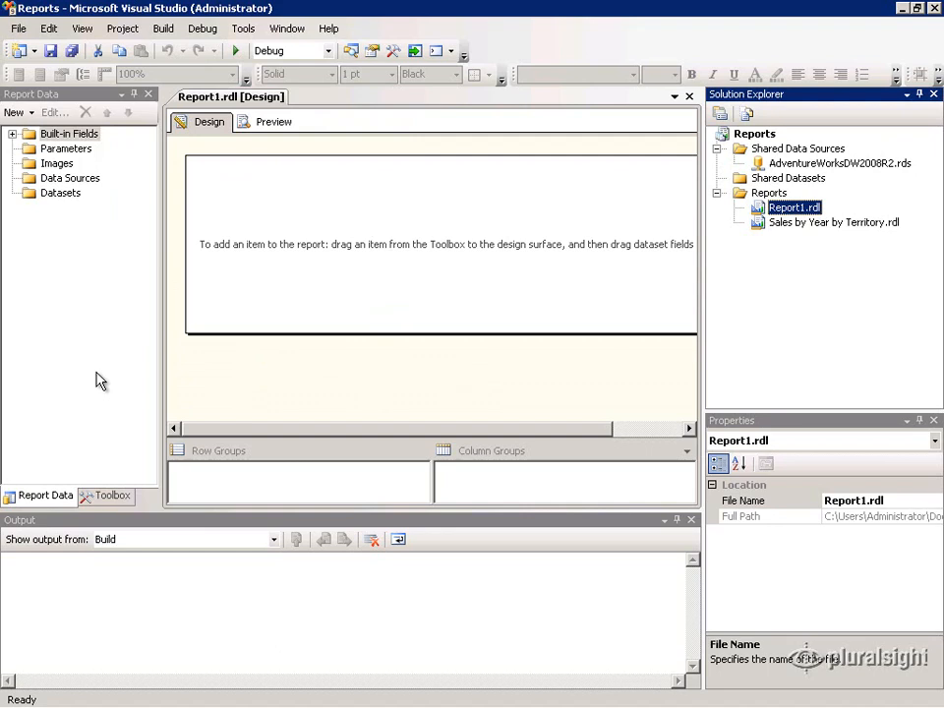
pyautogui.click(80, 29)
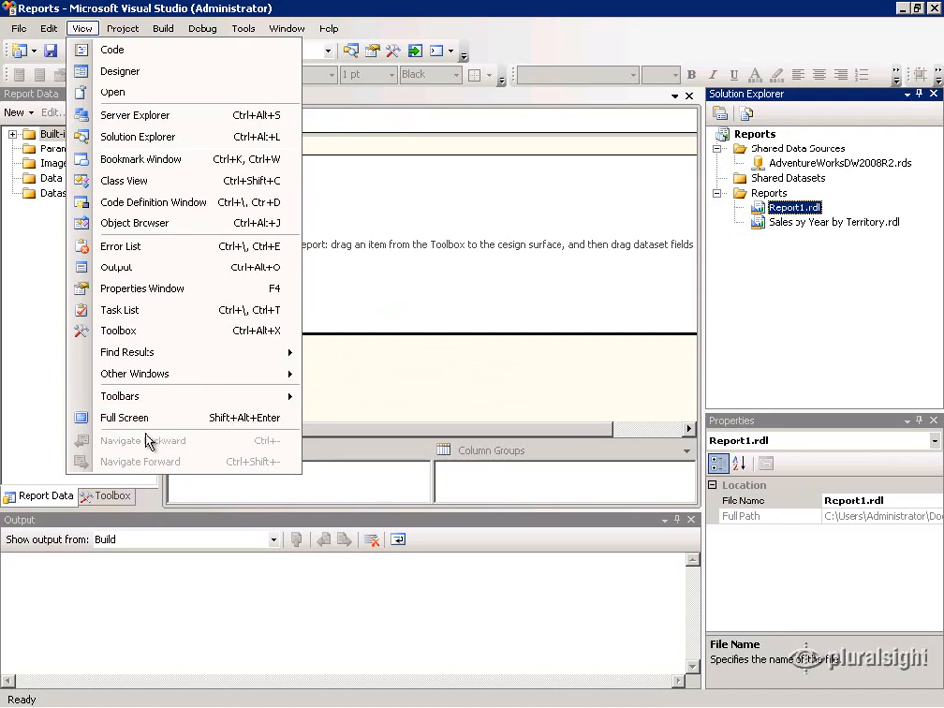
pyautogui.click(422, 387)
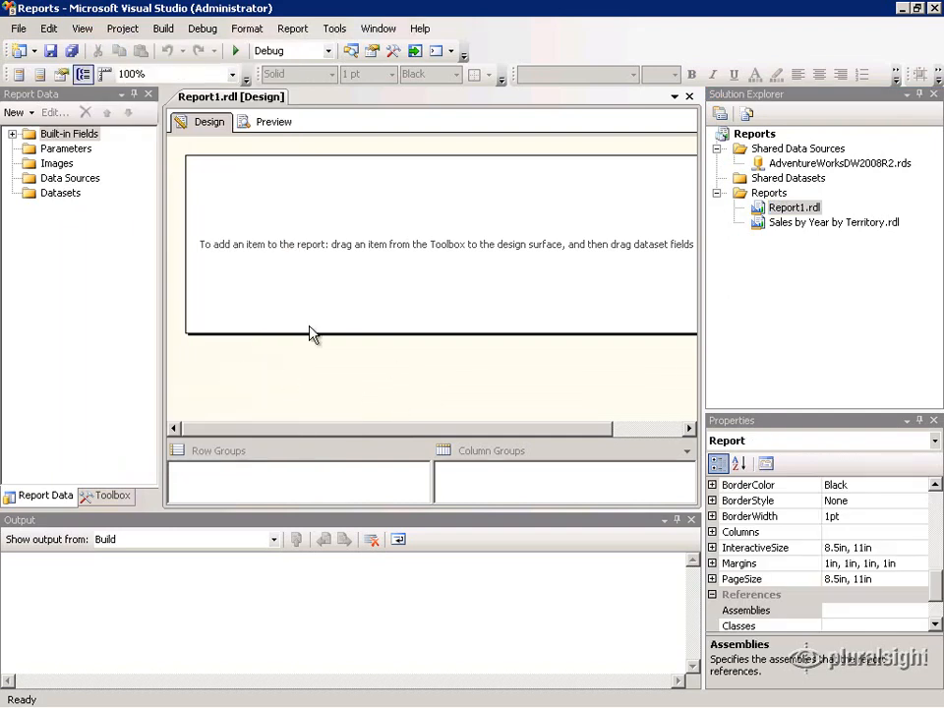
pyautogui.click(81, 29)
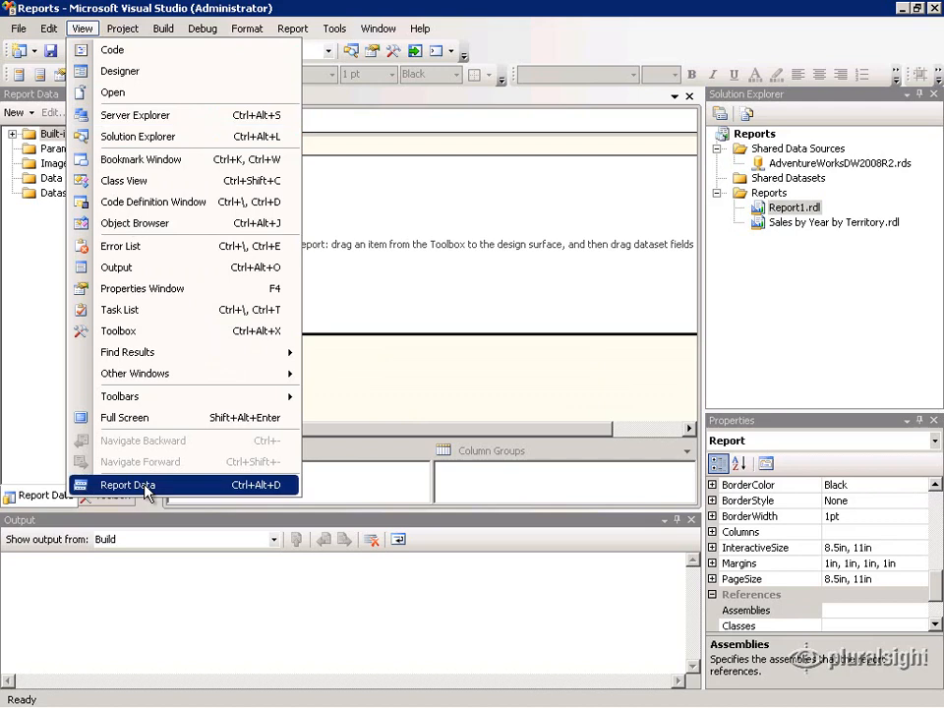
pyautogui.click(26, 388)
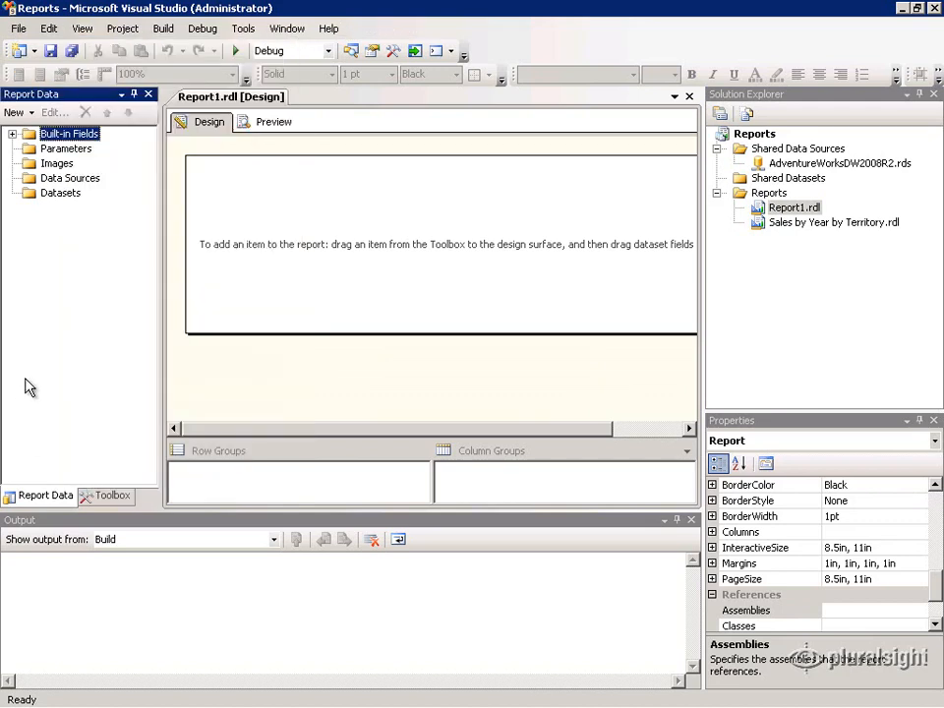
# - Add a data source to Report1 and name it AdventureWorksDW2008R2
pyautogui.click(67, 182)
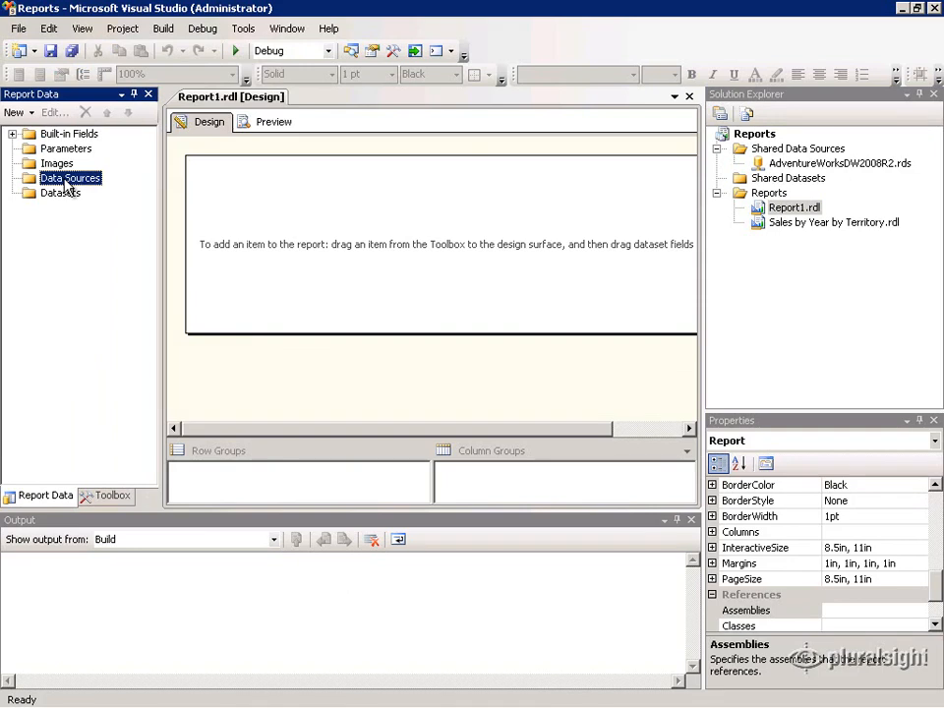
pyautogui.rightClick(67, 186)
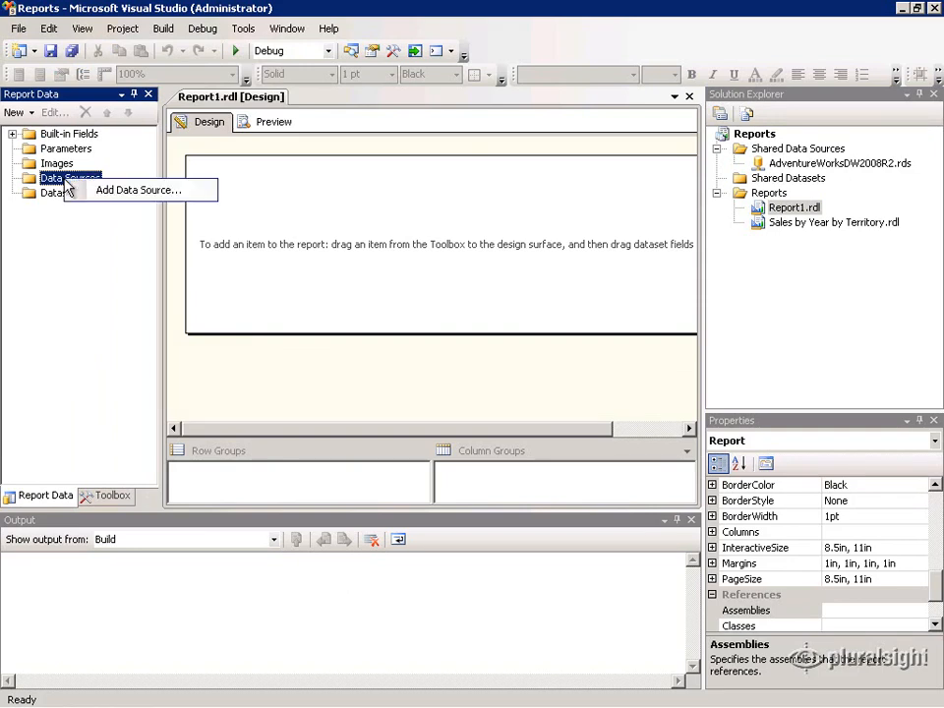
pyautogui.click(115, 192)
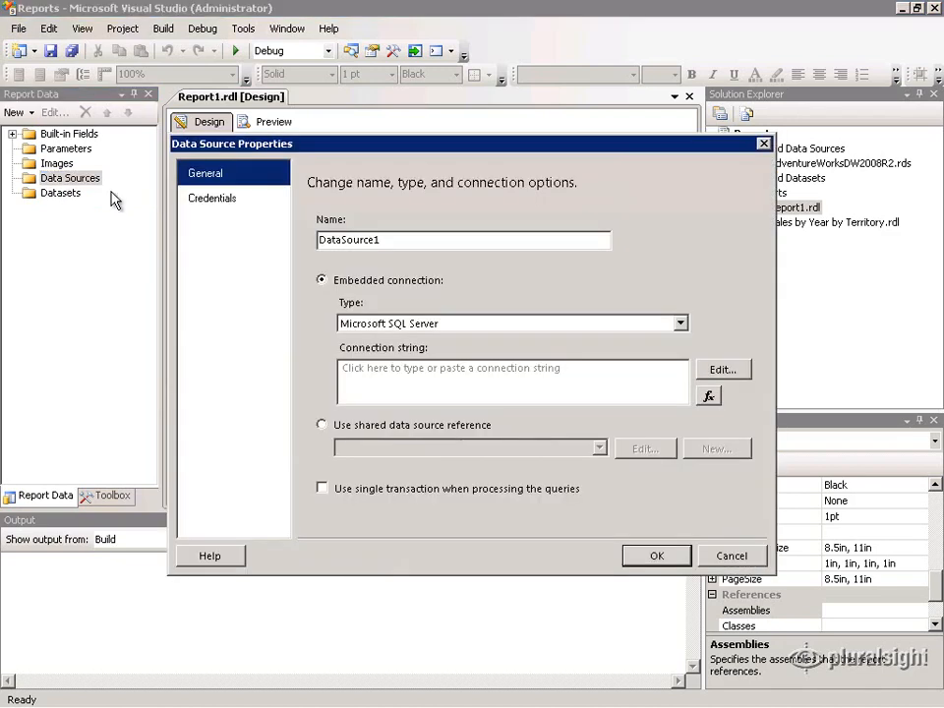
pyautogui.click(406, 240)
pyautogui.moveTo(406, 240); pyautogui.dragTo(300, 242)
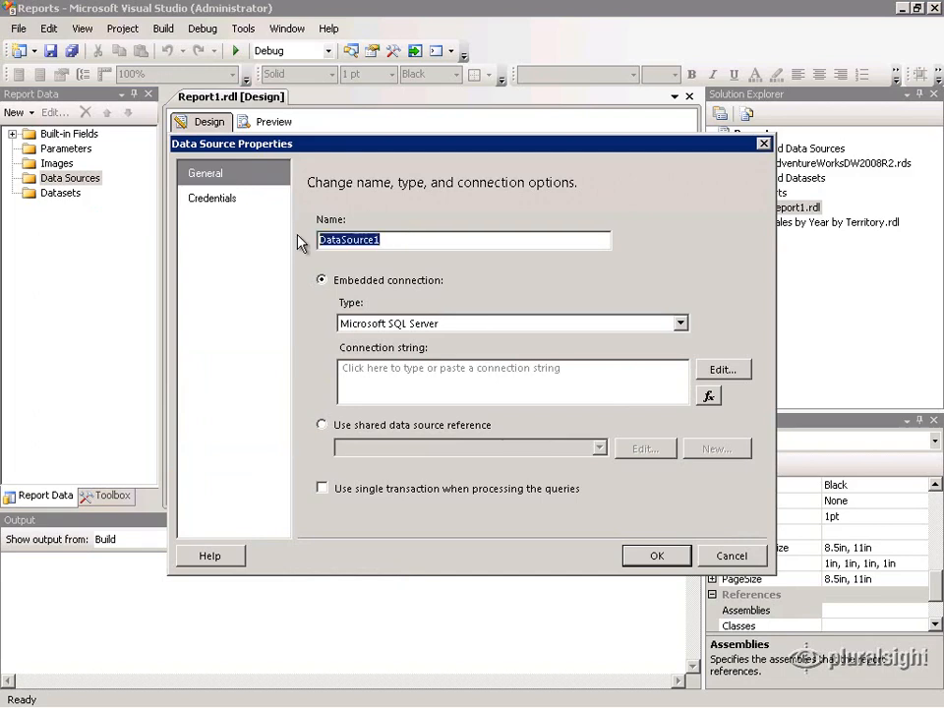
pyautogui.write('Advenu')
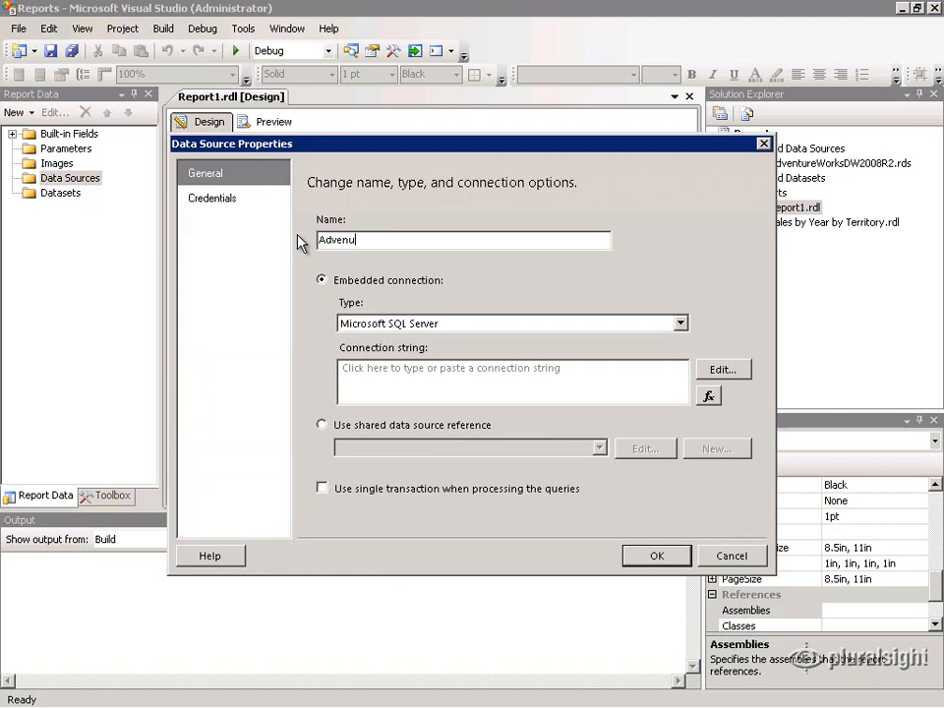
pyautogui.press('BackSpace')
pyautogui.write('tureWorksDW2008R2')
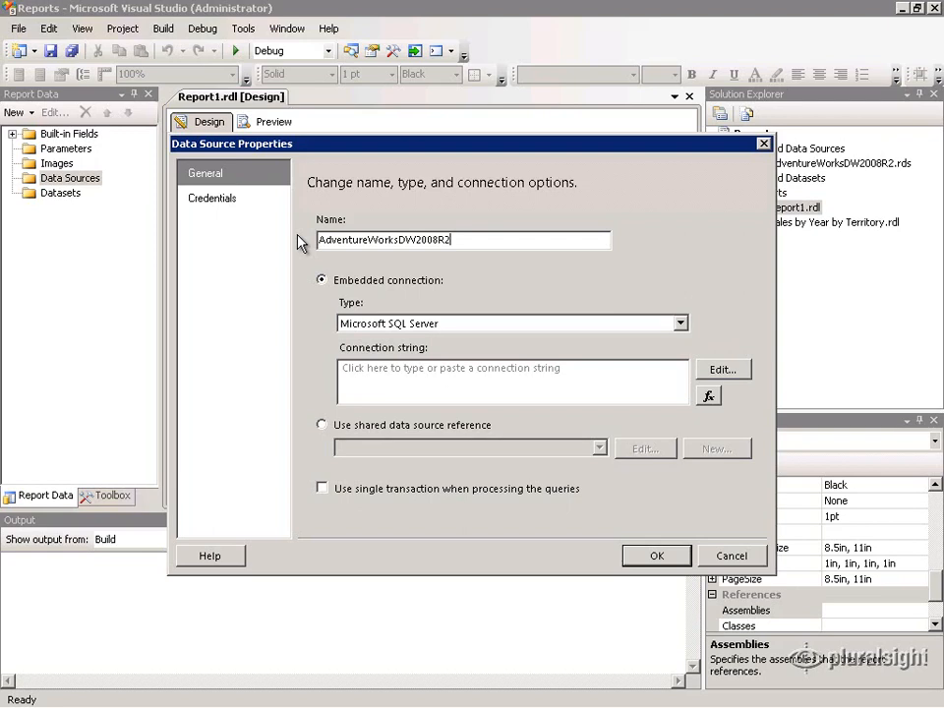
# - Link the report's data source to the shared AdventureWorksDW2008R2 reference, save it, and widen the Report Data pane to fit its name
pyautogui.click(331, 425)
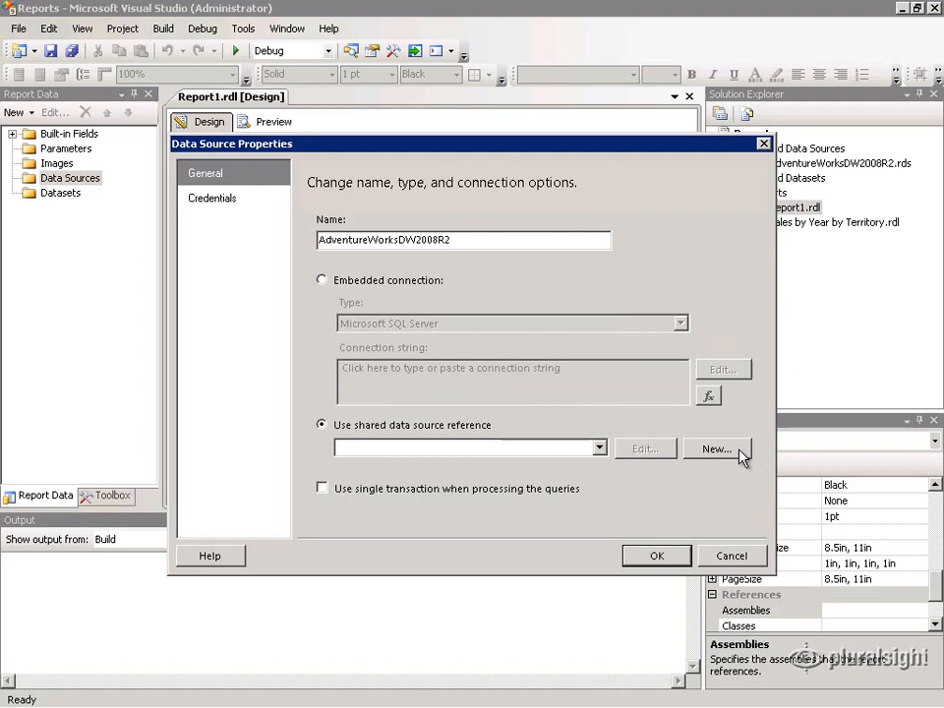
pyautogui.click(599, 447)
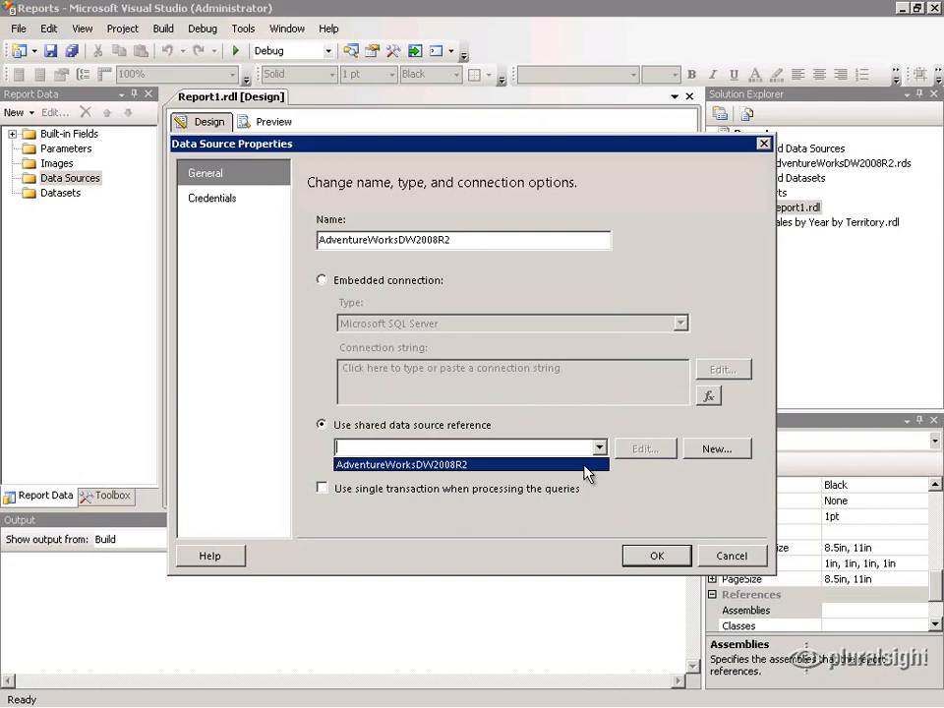
pyautogui.click(584, 465)
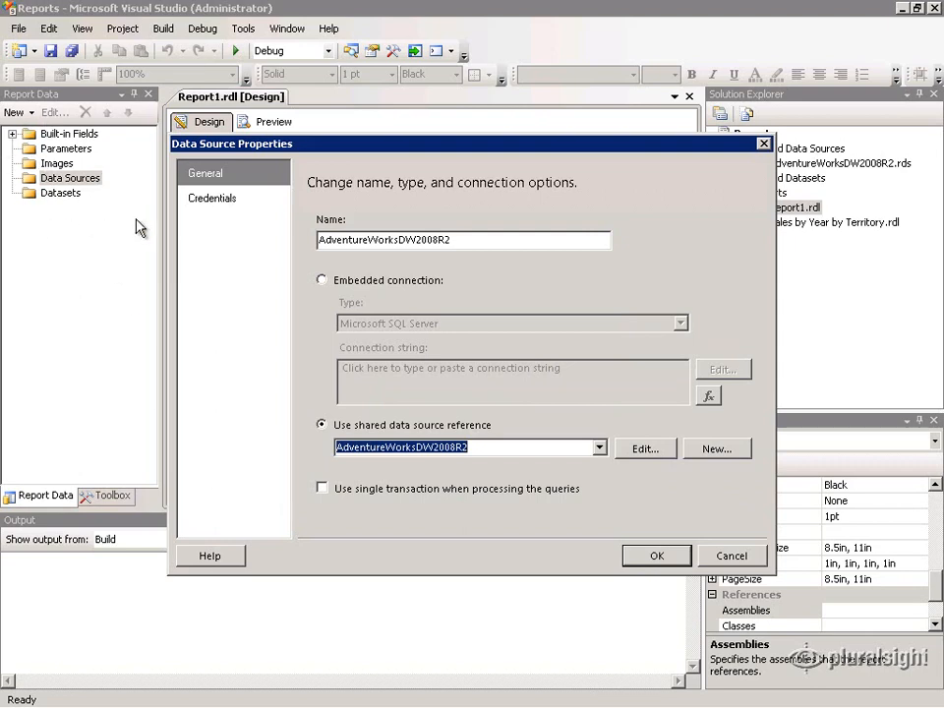
pyautogui.click(657, 556)
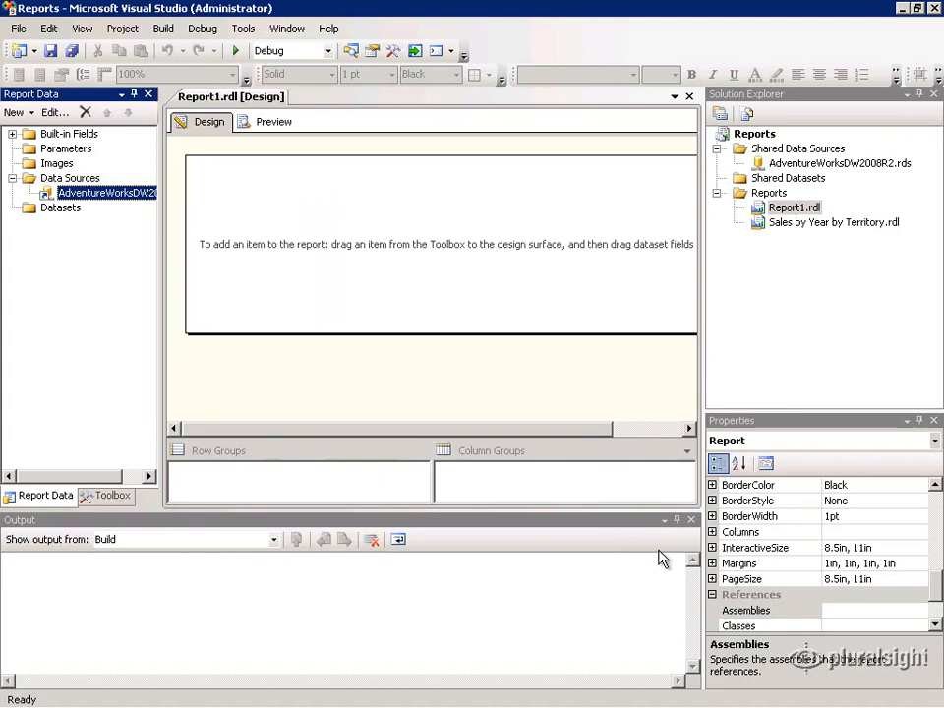
pyautogui.moveTo(159, 415); pyautogui.dragTo(227, 410)
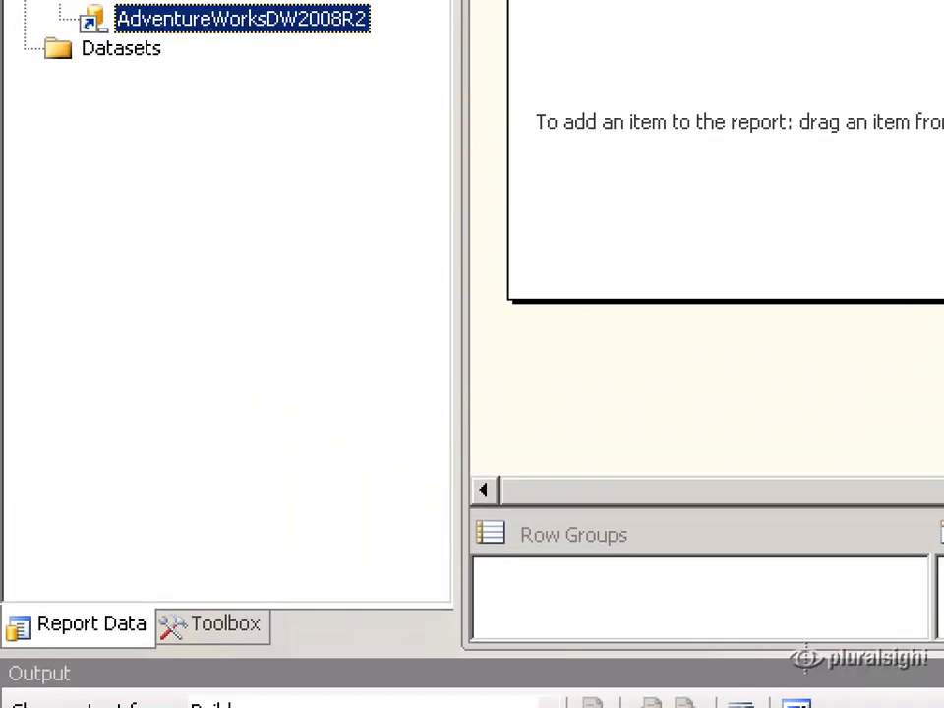